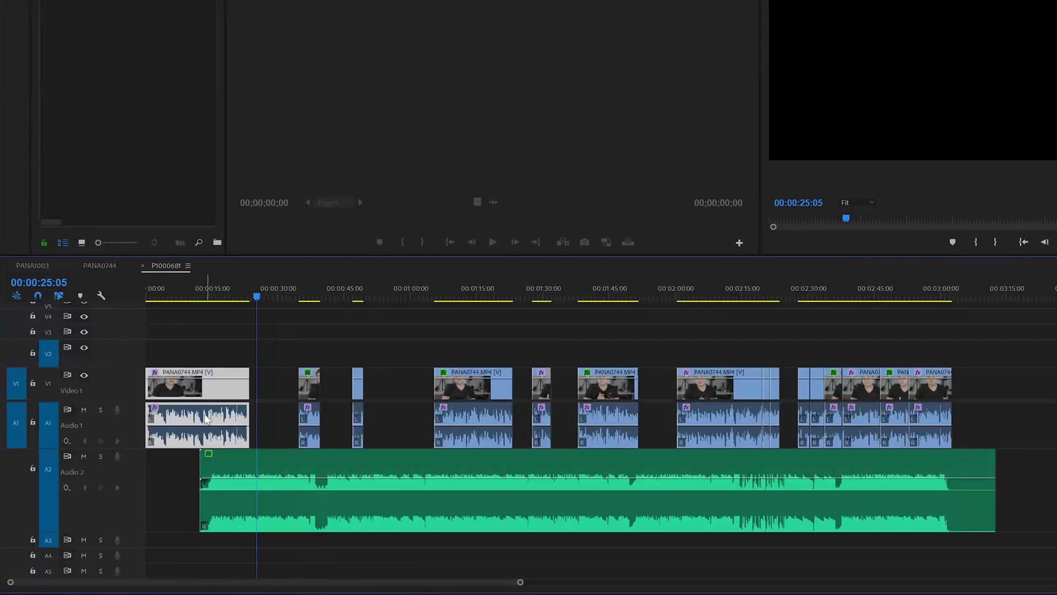
Try to extend the short clip near 00:01:30:00 up to the following clip, and undo the extension
{"action": "left_click", "coordinate": [653, 395]}
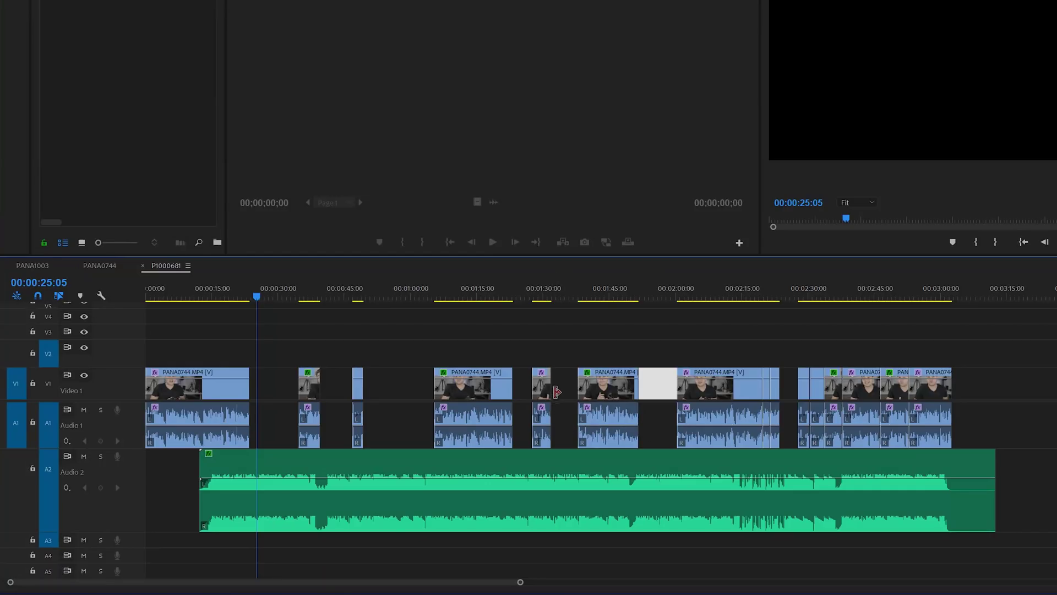
{"action": "left_click_drag", "start_coordinate": [557, 392], "coordinate": [579, 392]}
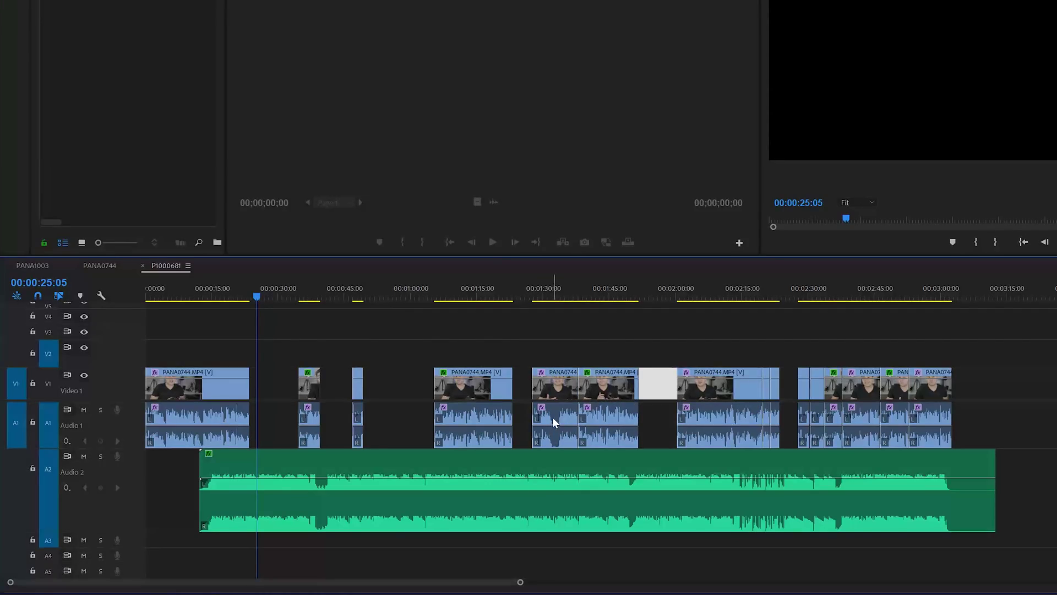
{"action": "key", "text": "ctrl+z"}
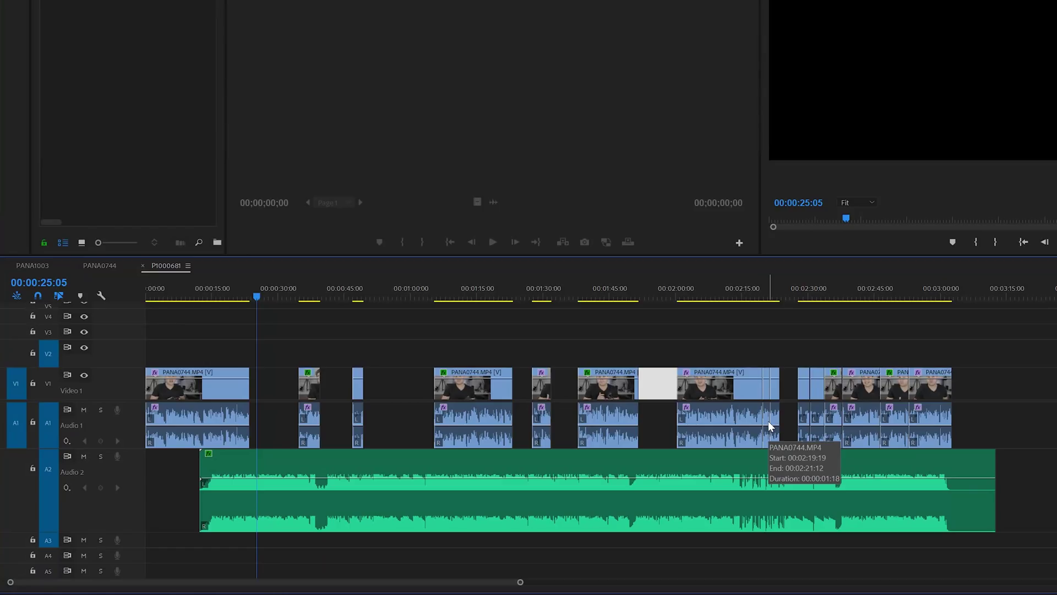
Add four volume keyframes to the Audio 2 music between about 00:00:20:22 and 00:00:35:02, lowering the outer two beneath the speech
{"action": "left_click", "coordinate": [239, 477]}
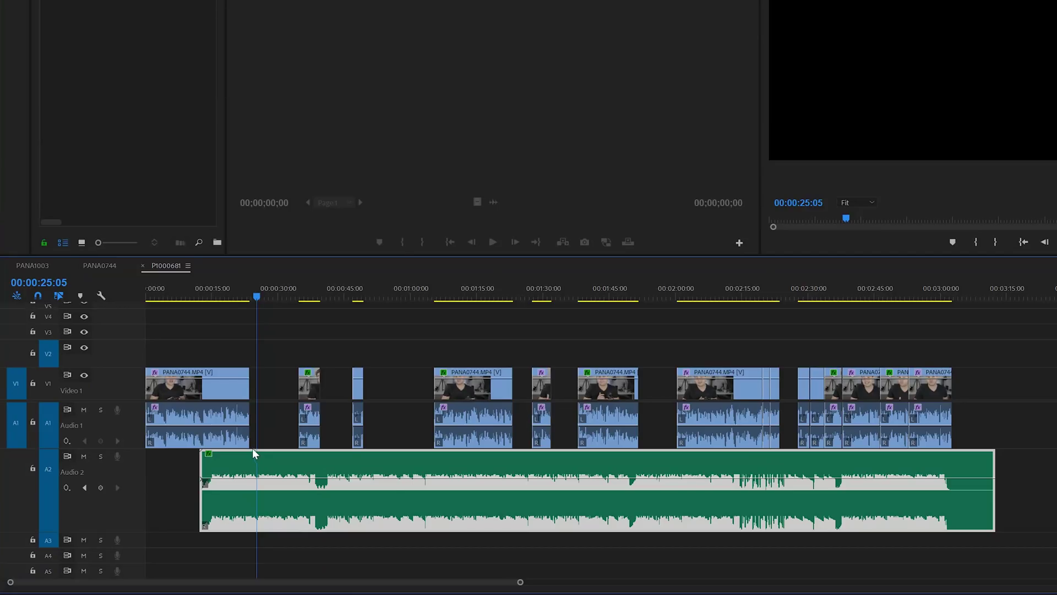
{"action": "left_click", "coordinate": [239, 287]}
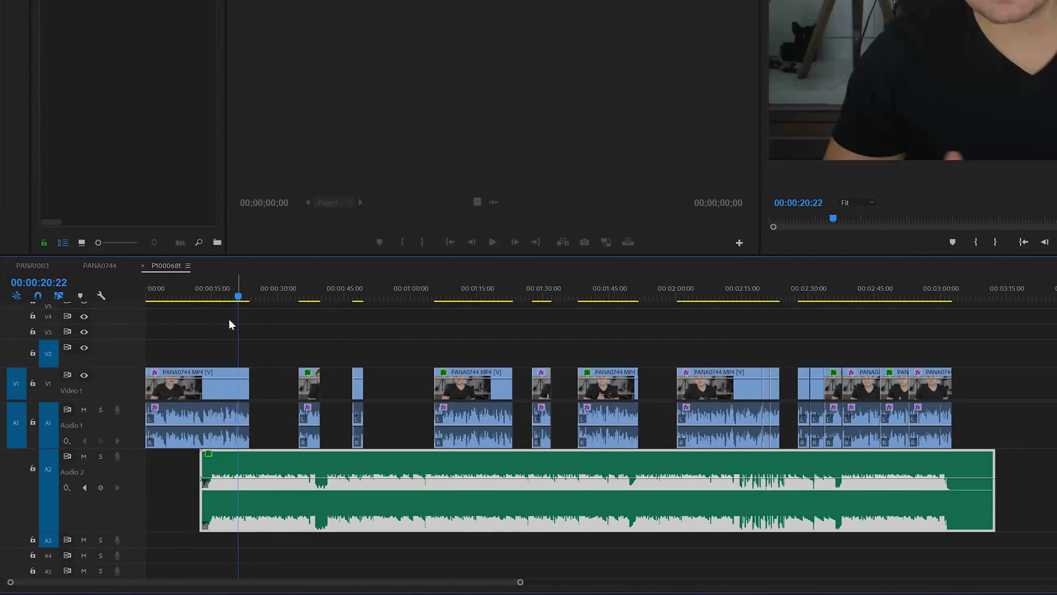
{"action": "scroll", "coordinate": [122, 495], "scroll_direction": "up", "scroll_amount": 4}
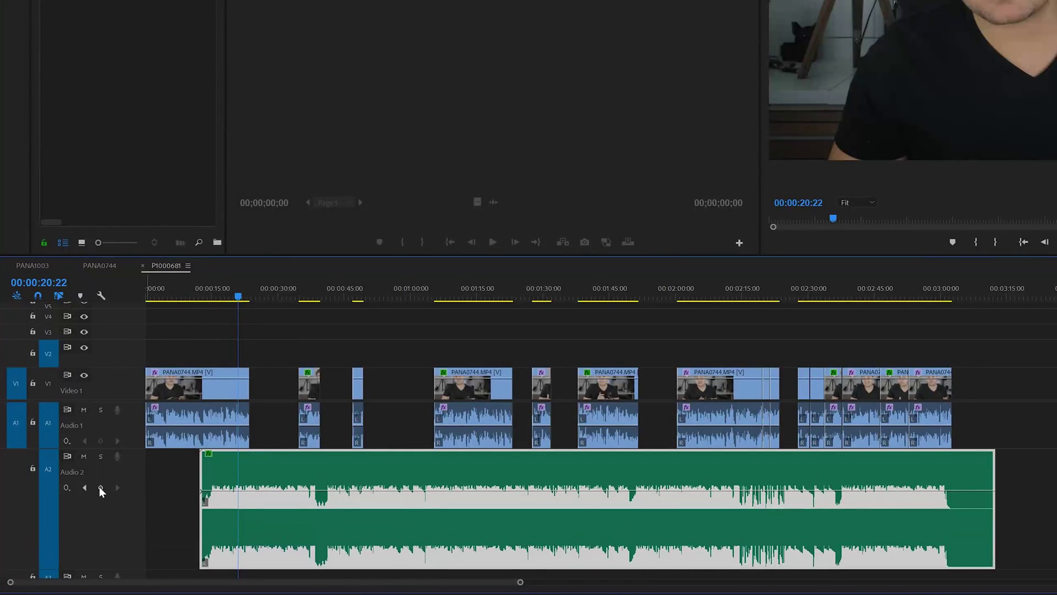
{"action": "left_click", "coordinate": [100, 488]}
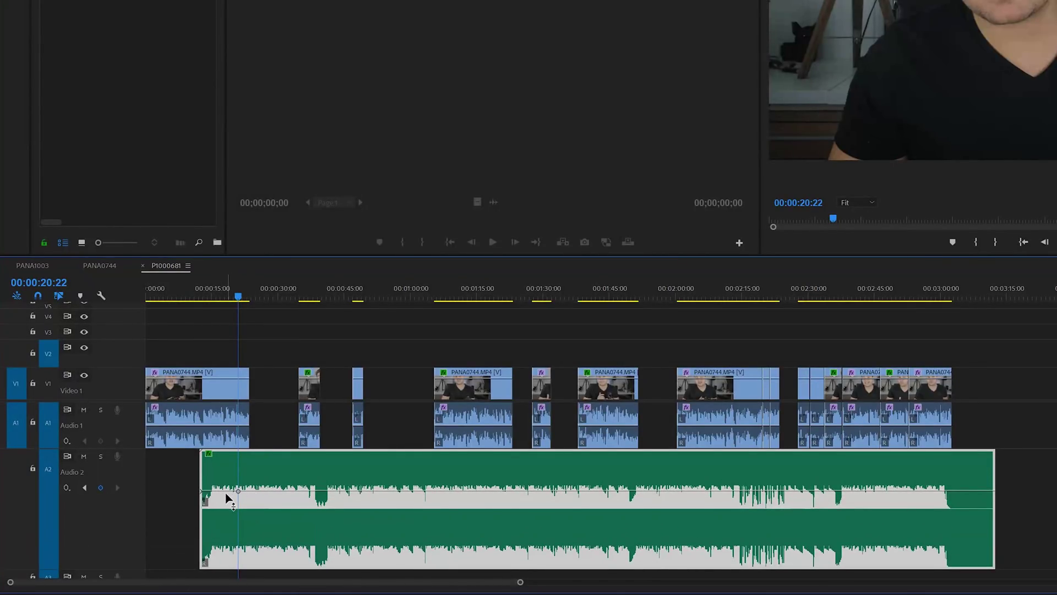
{"action": "left_click_drag", "start_coordinate": [246, 292], "coordinate": [253, 294]}
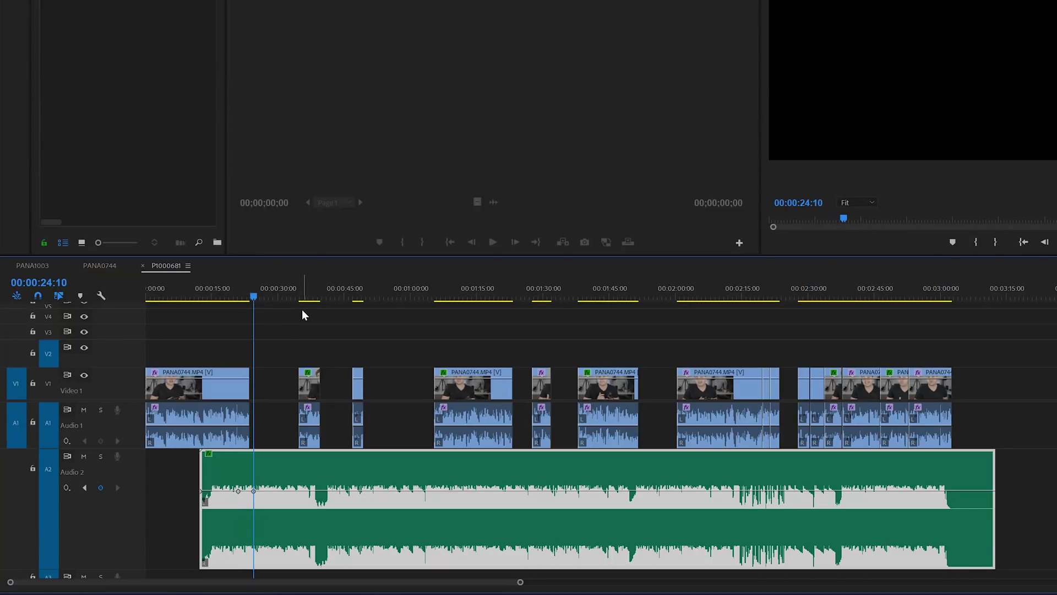
{"action": "left_click", "coordinate": [289, 294]}
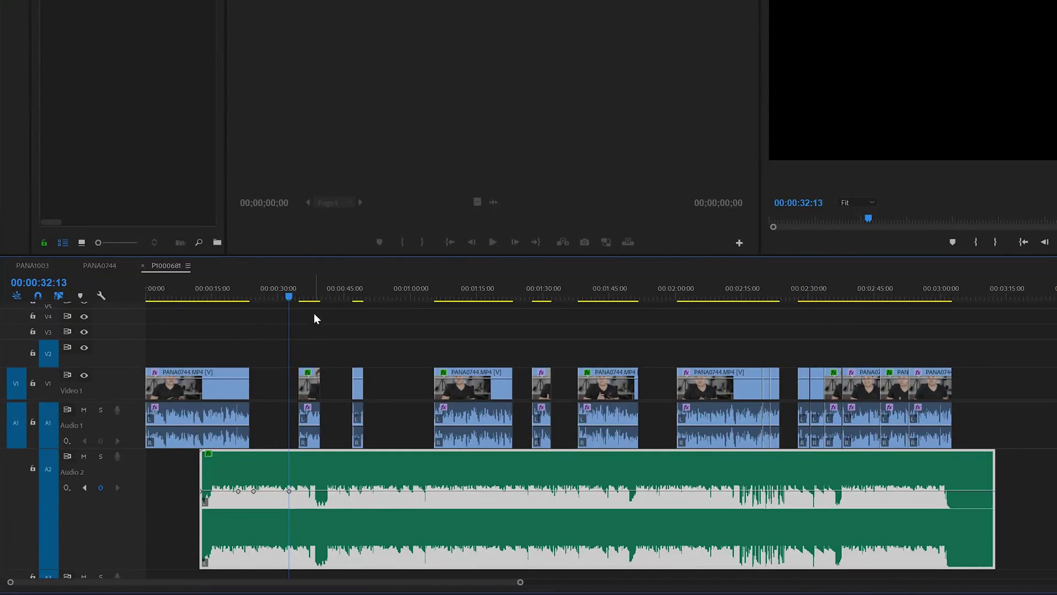
{"action": "left_click", "coordinate": [301, 294]}
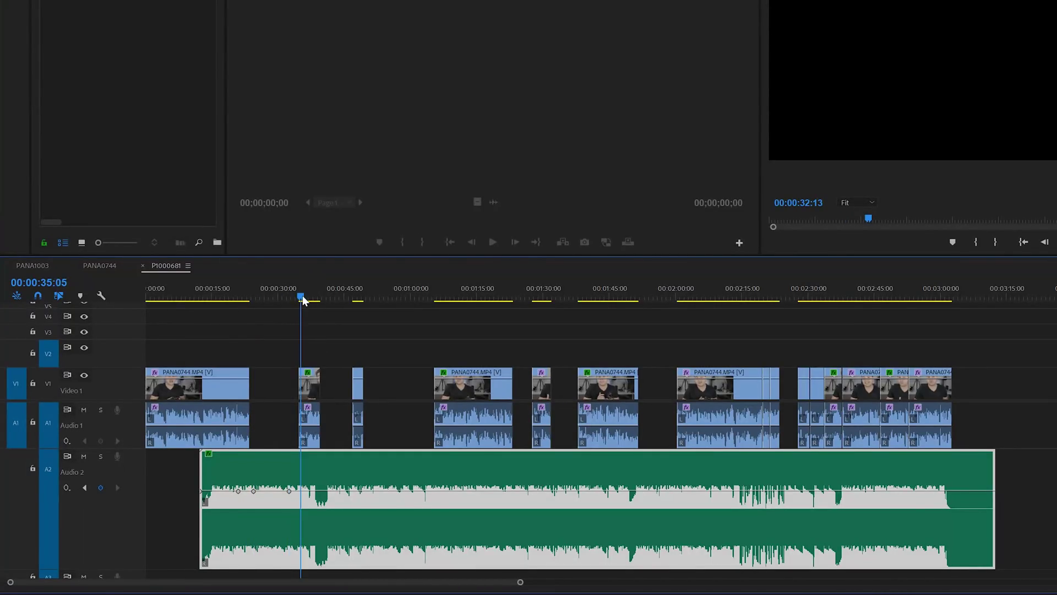
{"action": "left_click", "coordinate": [97, 487]}
{"action": "left_click_drag", "start_coordinate": [237, 491], "coordinate": [225, 500]}
{"action": "left_click_drag", "start_coordinate": [314, 490], "coordinate": [314, 502]}
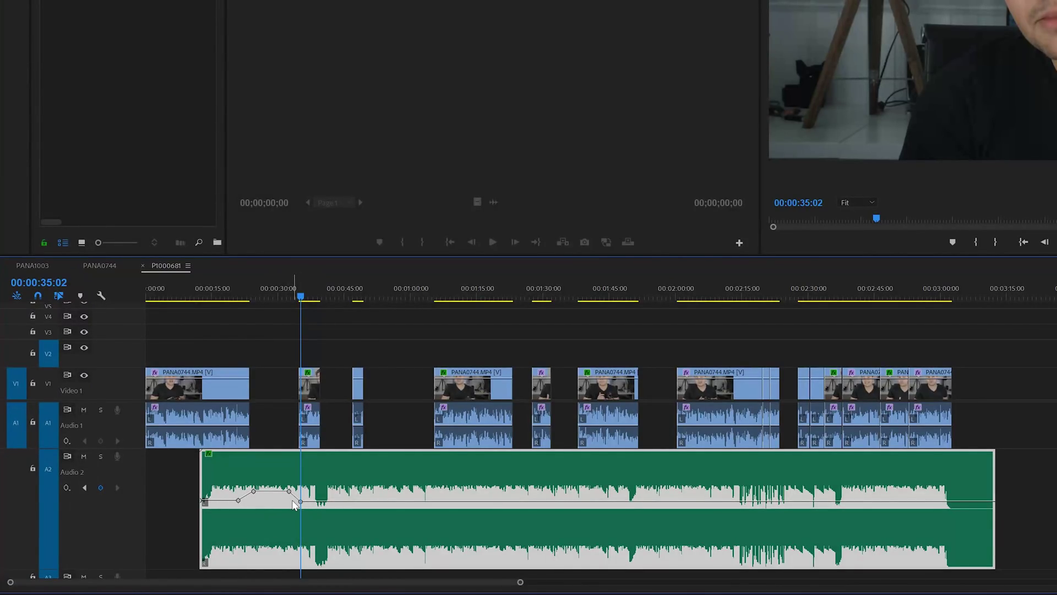
Review the manual volume ramp from about 00:00:20:15, and remove the volume keyframes from the music clip
{"action": "left_click_drag", "start_coordinate": [233, 289], "coordinate": [237, 291]}
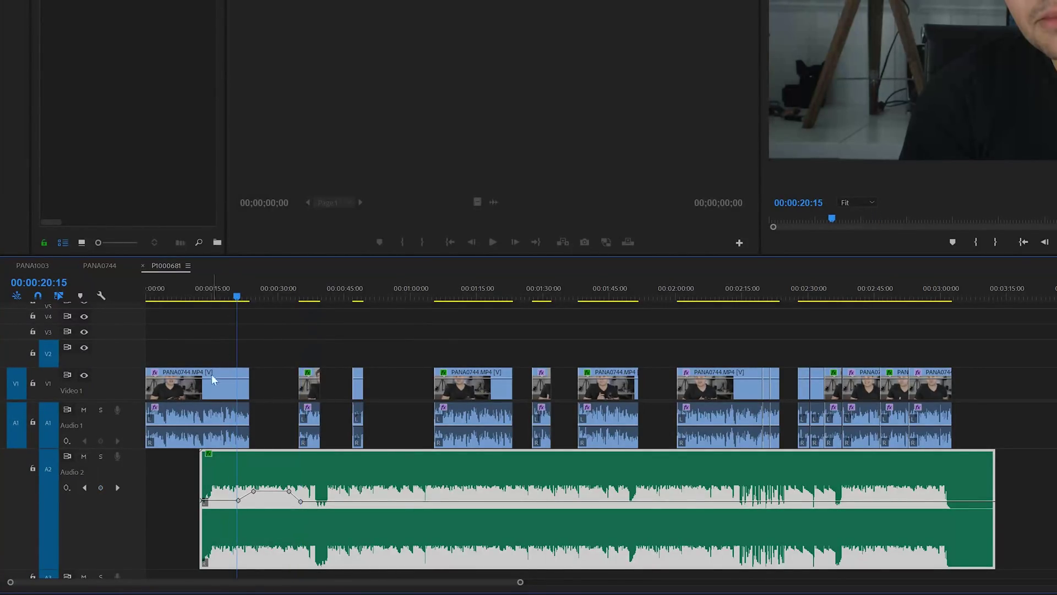
{"action": "left_click", "coordinate": [273, 283]}
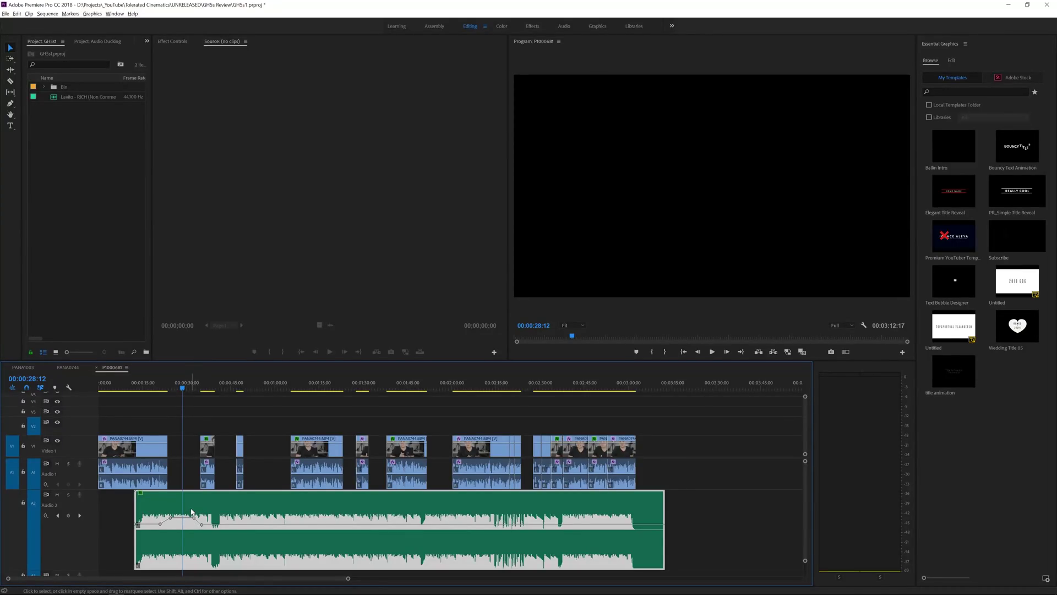
{"action": "right_click", "coordinate": [142, 520]}
{"action": "left_click", "coordinate": [166, 551]}
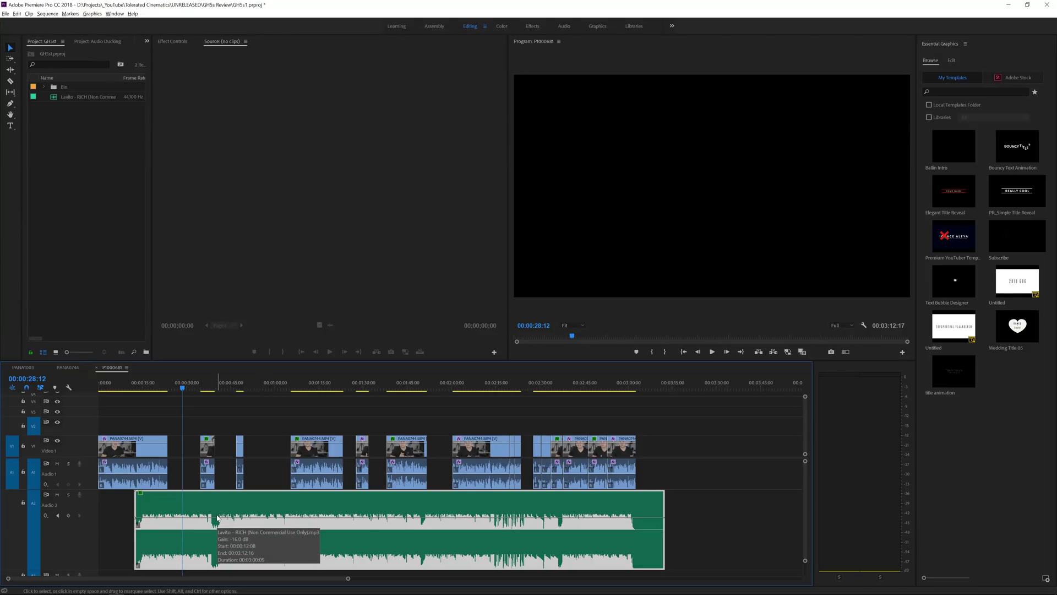
Show Essential Sound, assign the Dialogue audio type to all speech clips on Audio 1, and reveal their loudness options
{"action": "left_click", "coordinate": [115, 14]}
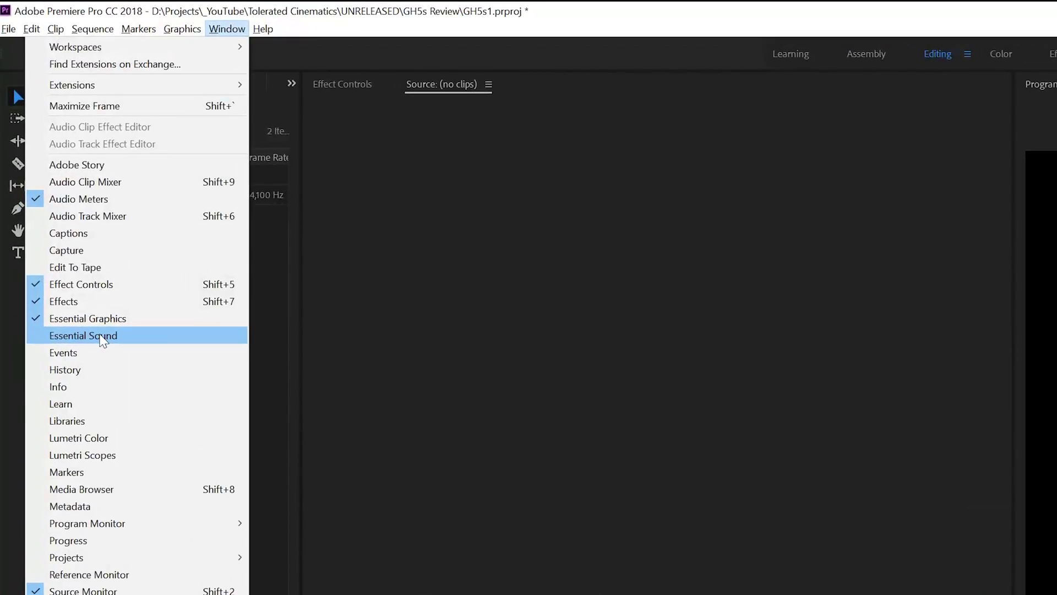
{"action": "left_click", "coordinate": [50, 167]}
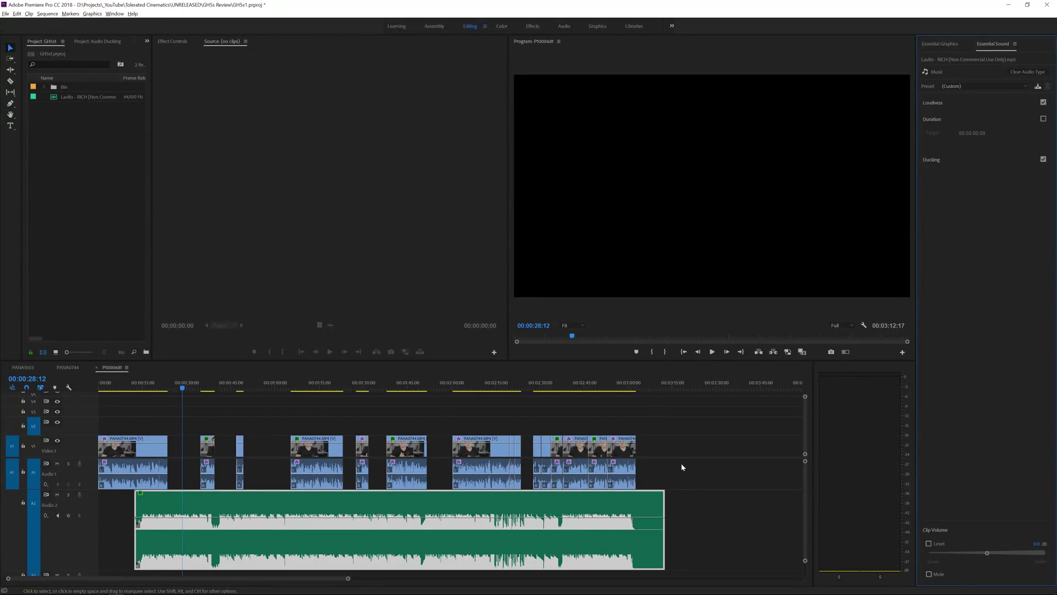
{"action": "left_click_drag", "start_coordinate": [670, 461], "coordinate": [132, 469]}
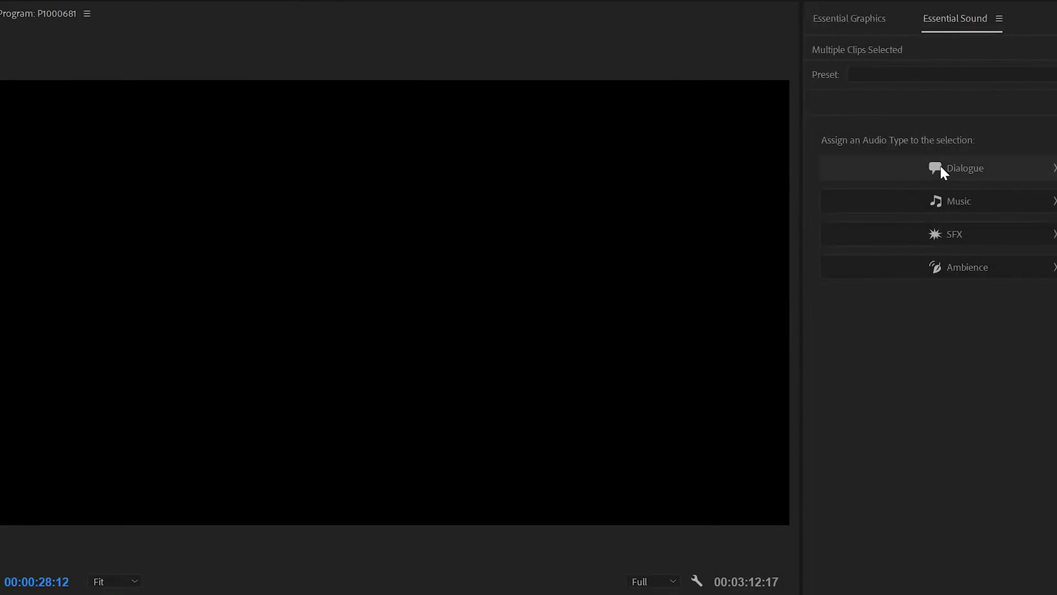
{"action": "left_click", "coordinate": [941, 168]}
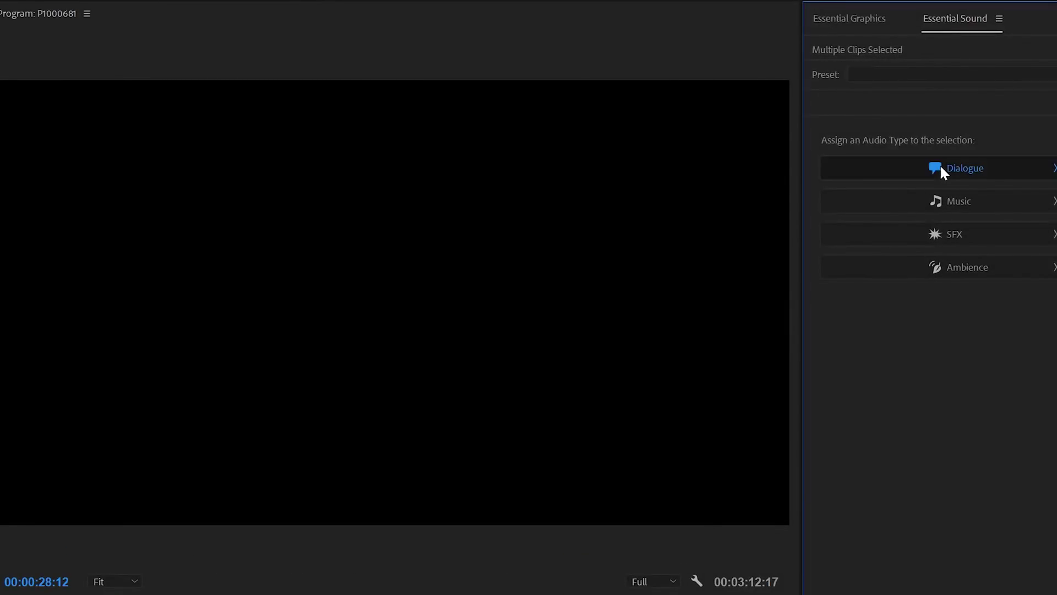
{"action": "left_click", "coordinate": [834, 137]}
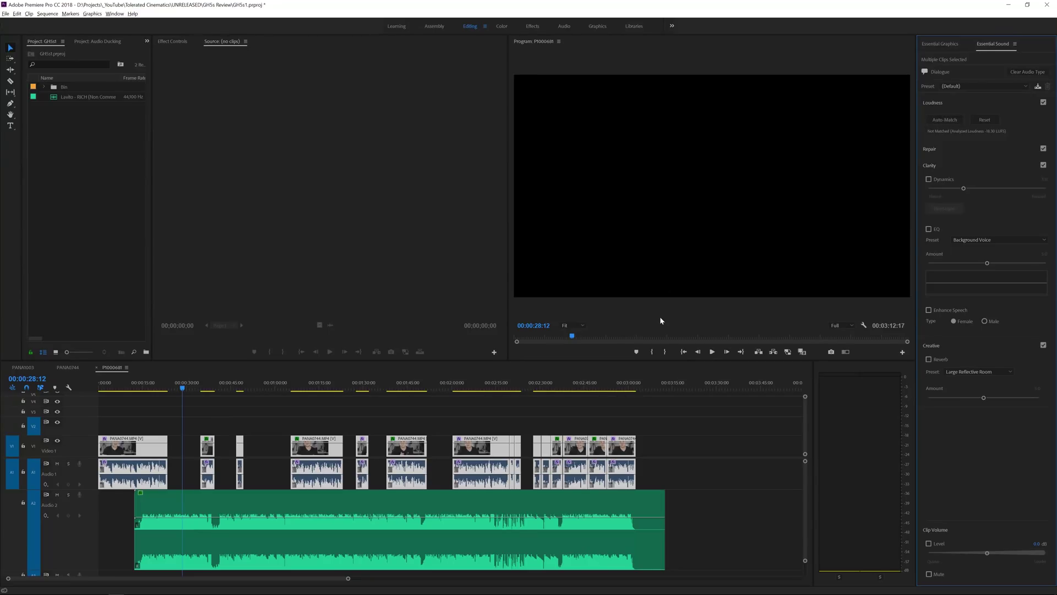
Auto-match the loudness of the music clip on Audio 2
{"action": "left_click", "coordinate": [410, 520]}
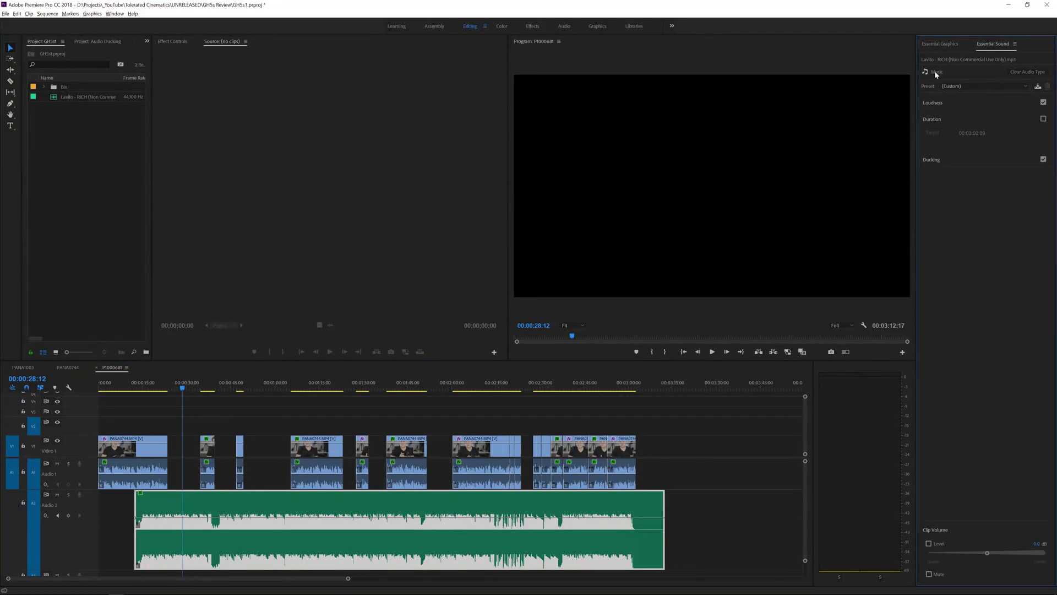
{"action": "left_click", "coordinate": [940, 102]}
{"action": "left_click", "coordinate": [939, 120]}
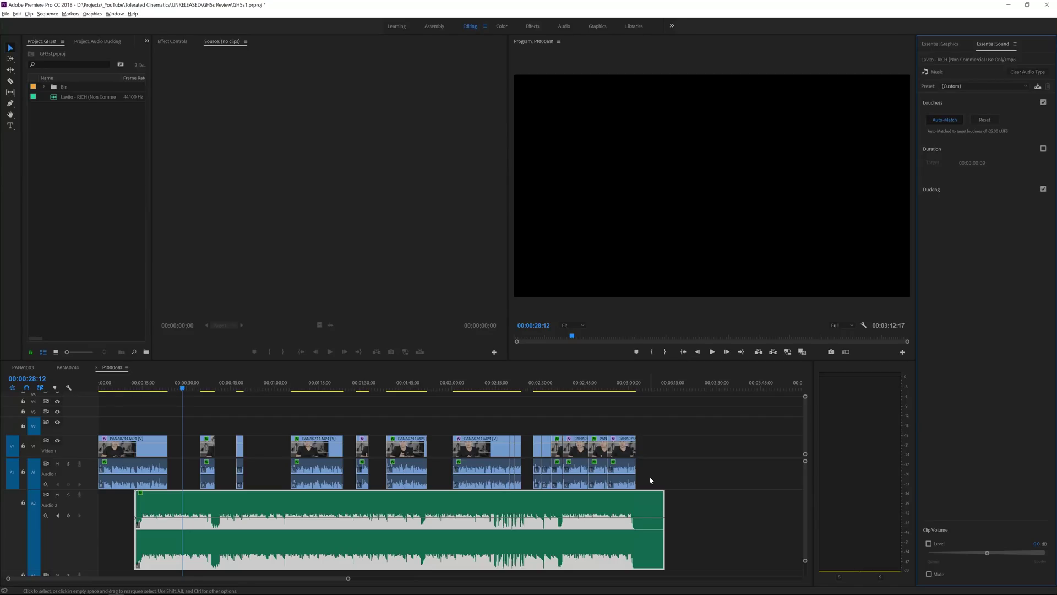
{"action": "left_click", "coordinate": [626, 511]}
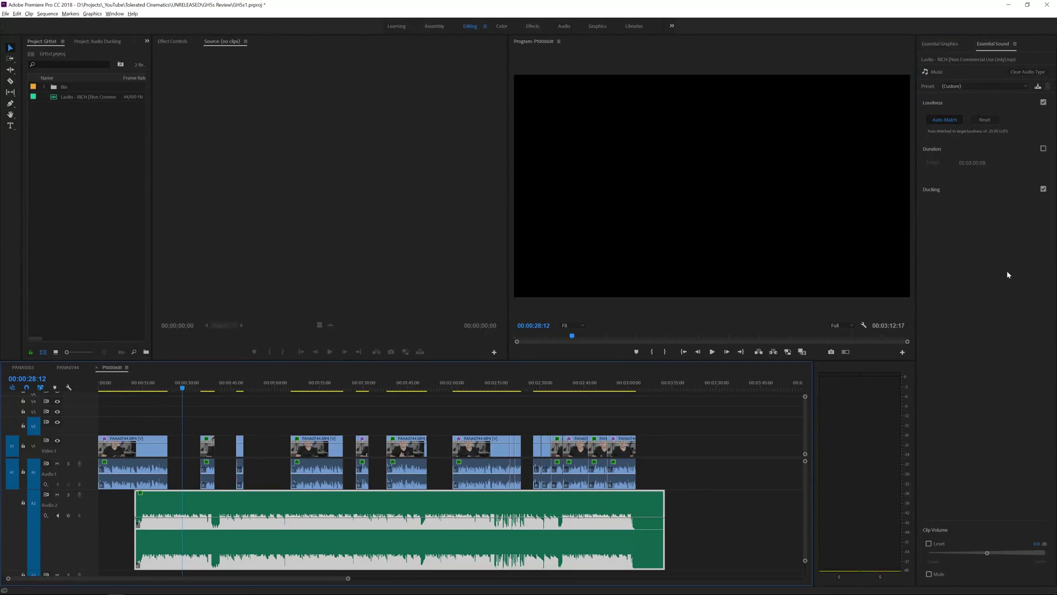
Duck the music against dialogue with sensitivity 9.1, fades of 1225 ms and a smaller volume reduction, and generate the keyframes
{"action": "left_click", "coordinate": [930, 190]}
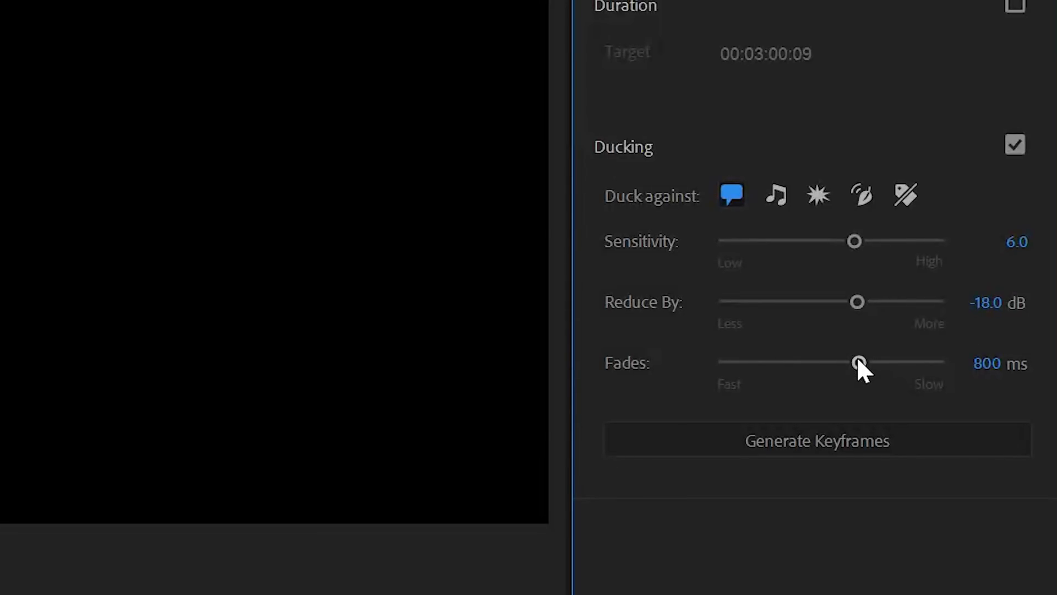
{"action": "left_click_drag", "start_coordinate": [859, 358], "coordinate": [896, 366]}
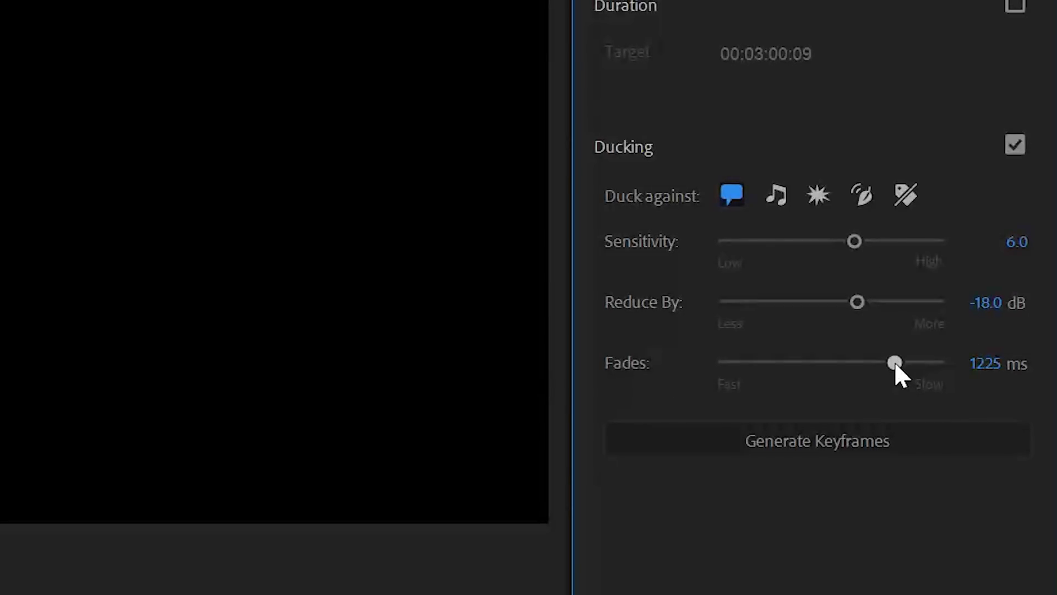
{"action": "left_click_drag", "start_coordinate": [859, 237], "coordinate": [925, 279]}
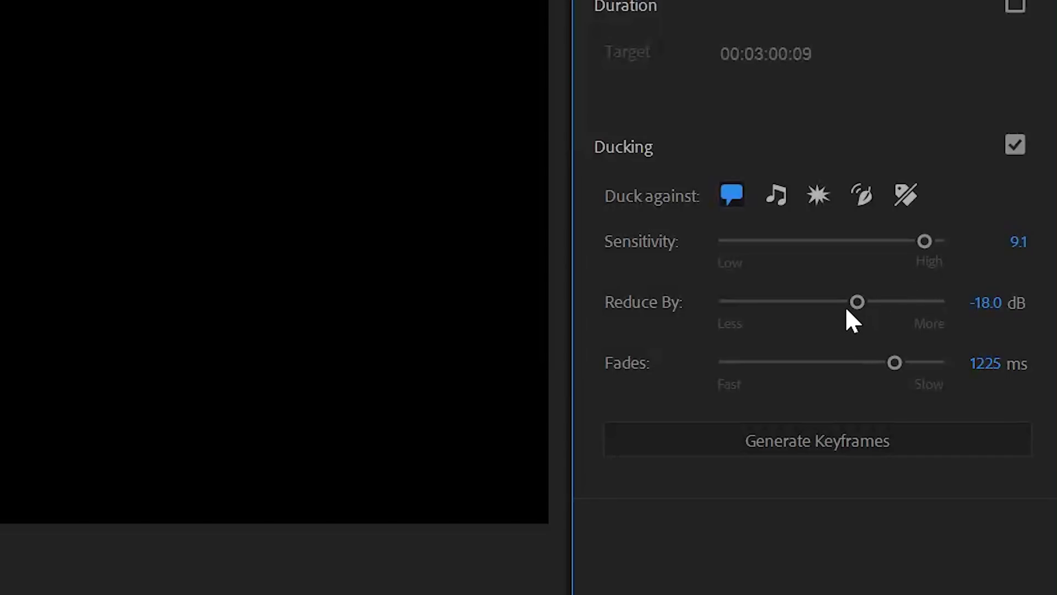
{"action": "left_click_drag", "start_coordinate": [857, 300], "coordinate": [843, 306]}
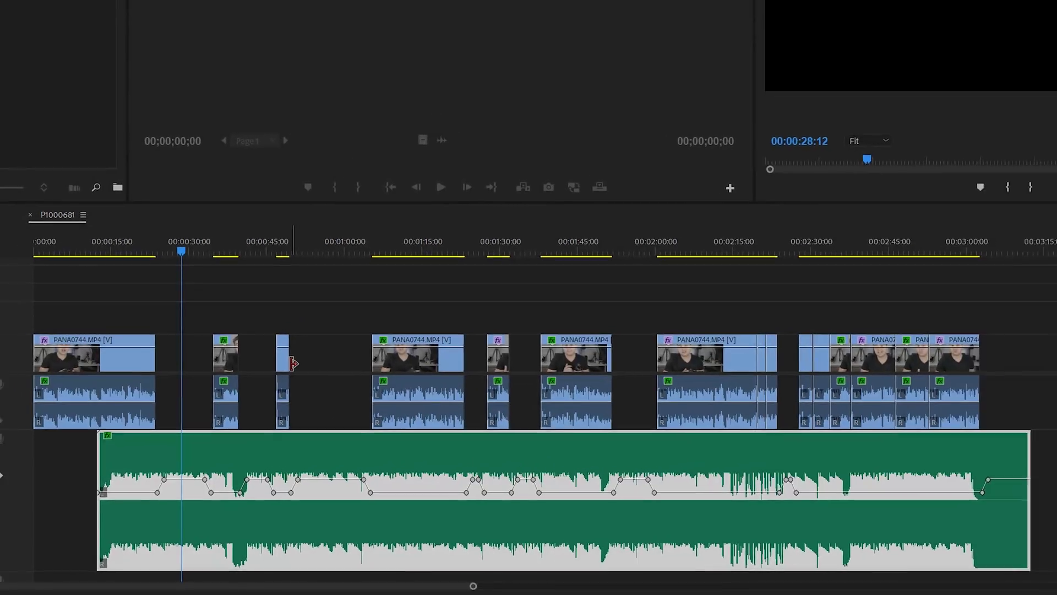
Extend the short clip near 00:00:45:00 toward the next clip, and regenerate the music's ducking keyframes with sensitivity lowered to about 4
{"action": "left_click_drag", "start_coordinate": [293, 364], "coordinate": [360, 363]}
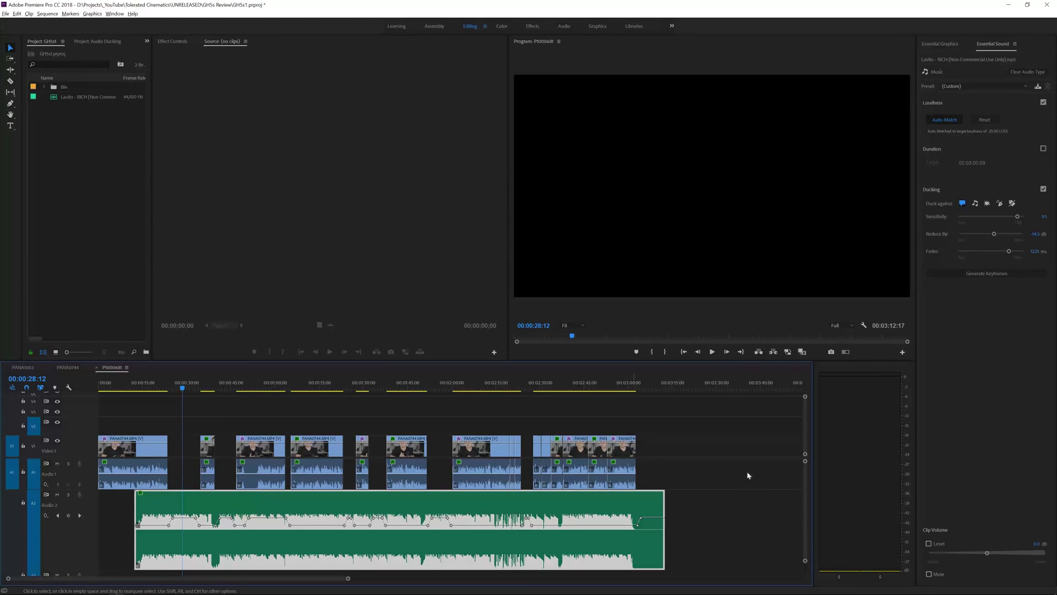
{"action": "left_click_drag", "start_coordinate": [1004, 217], "coordinate": [985, 218]}
{"action": "left_click", "coordinate": [984, 272]}
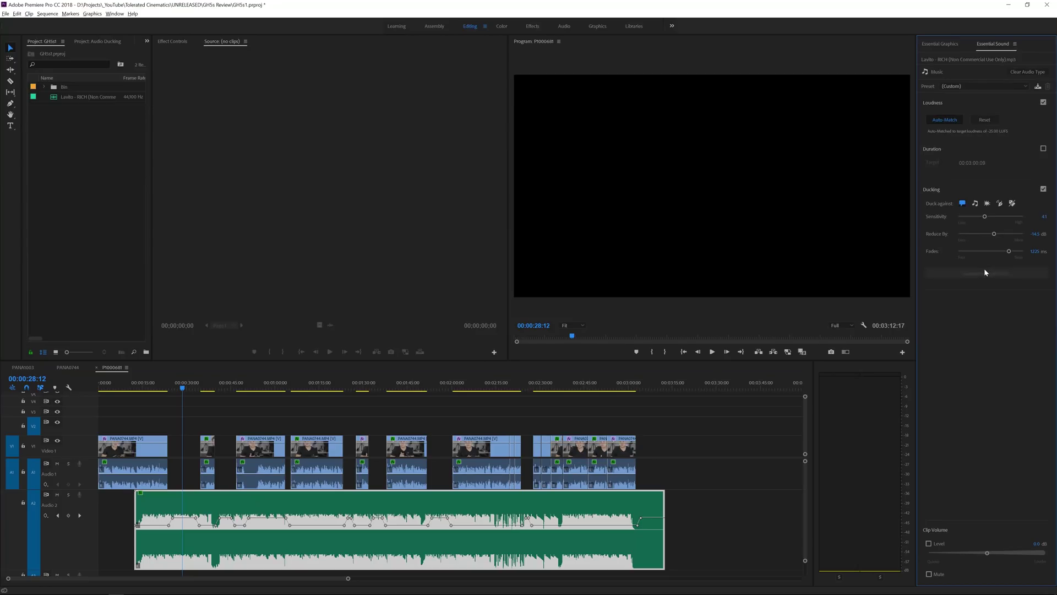